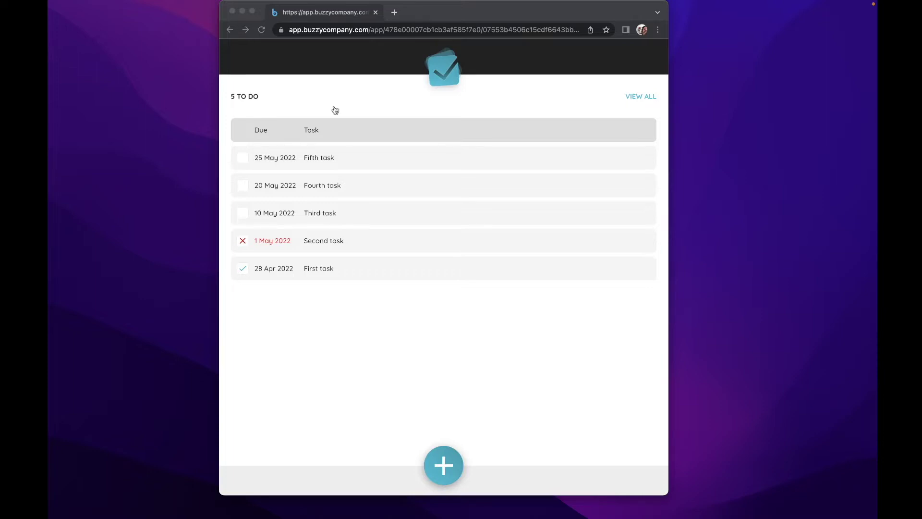
Switch from the Chrome app preview back to the Figma design file
{"action": "key", "text": "super+Tab"}
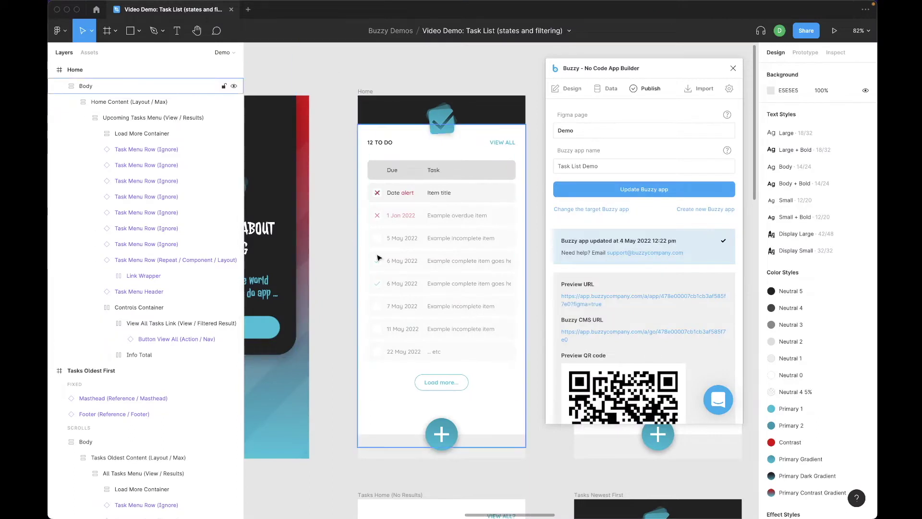
Select the Upcoming Tasks Menu, review its Design settings, then list the Tasks data fields
{"action": "left_click", "coordinate": [198, 117]}
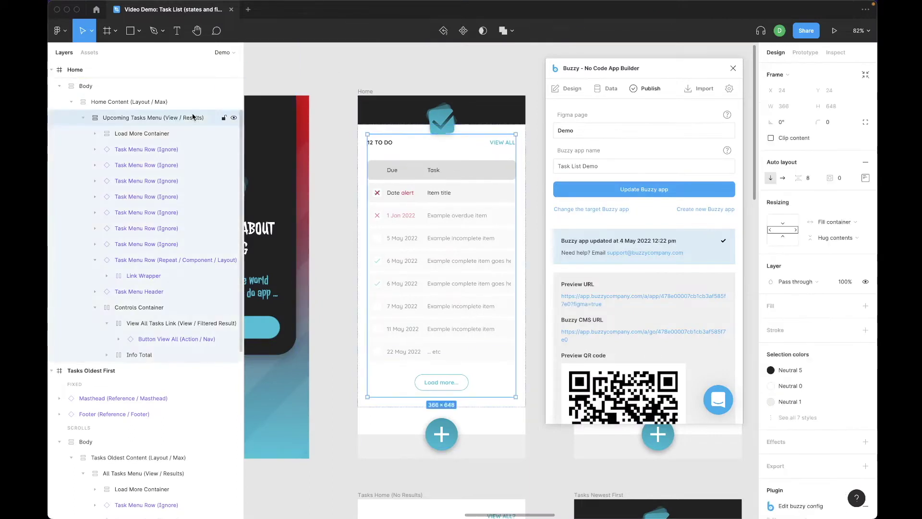
{"action": "left_click", "coordinate": [571, 90]}
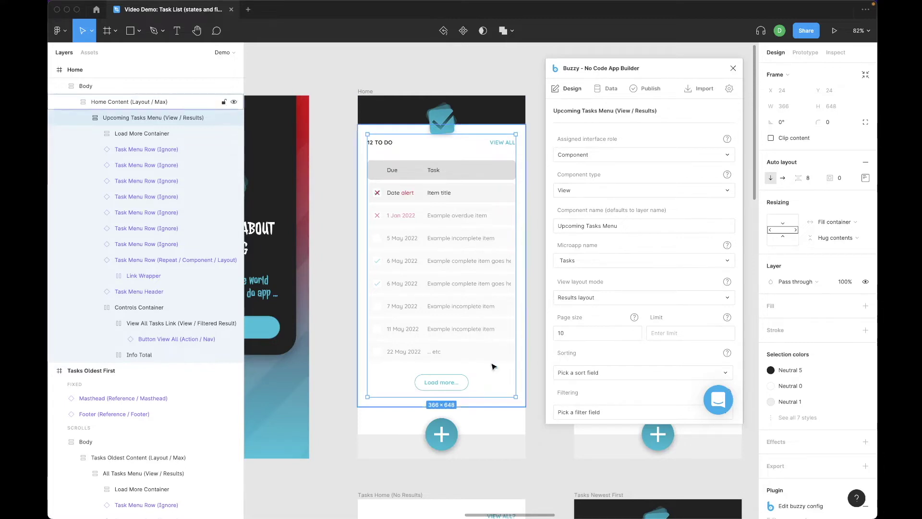
{"action": "scroll", "coordinate": [590, 349], "scroll_direction": "down", "scroll_amount": 2}
{"action": "scroll", "coordinate": [590, 349], "scroll_direction": "down", "scroll_amount": 1}
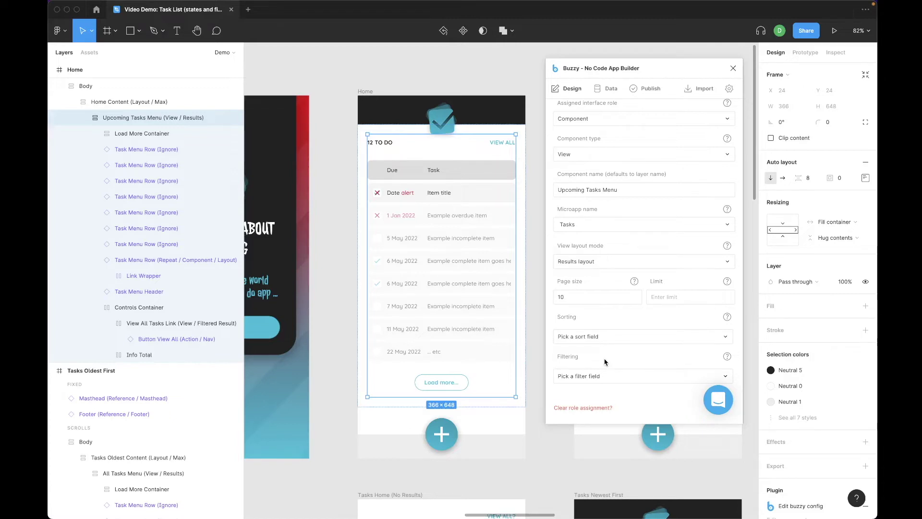
{"action": "left_click", "coordinate": [611, 88]}
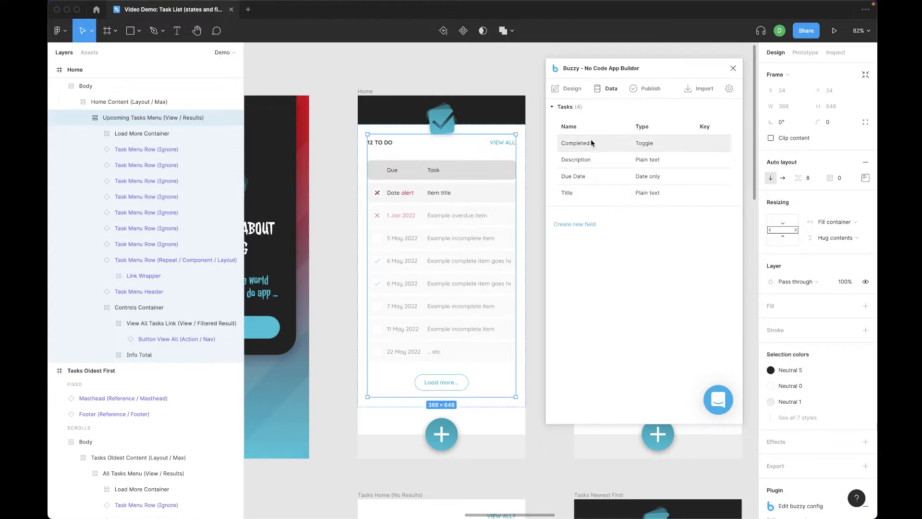
Make the Due Date field Key field 1
{"action": "left_click", "coordinate": [582, 180]}
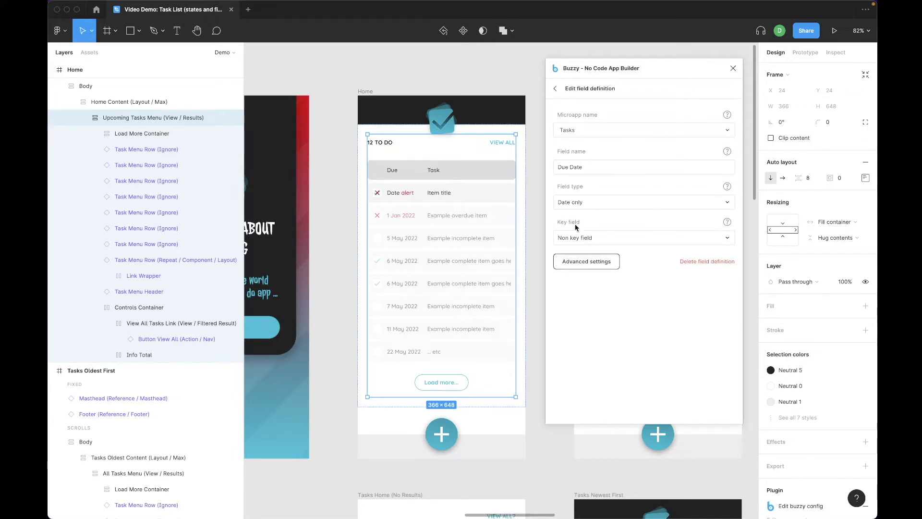
{"action": "left_click", "coordinate": [579, 243]}
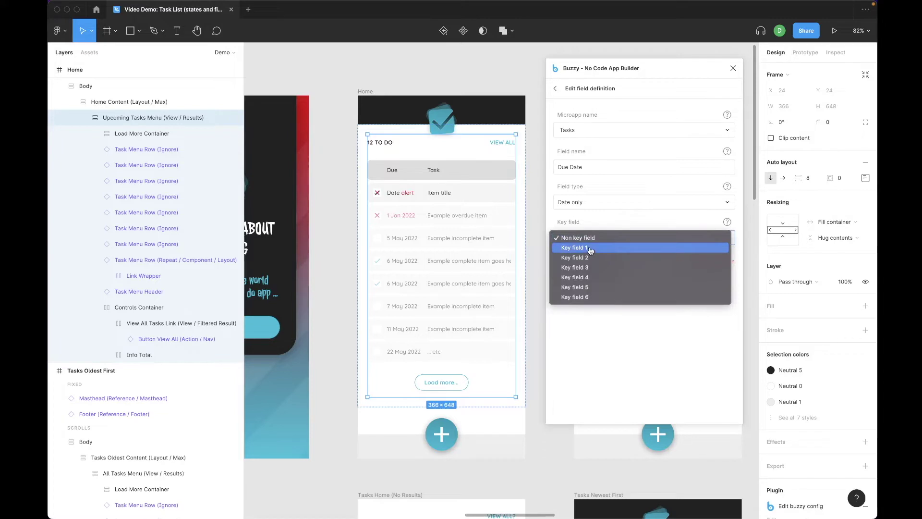
{"action": "left_click", "coordinate": [590, 248]}
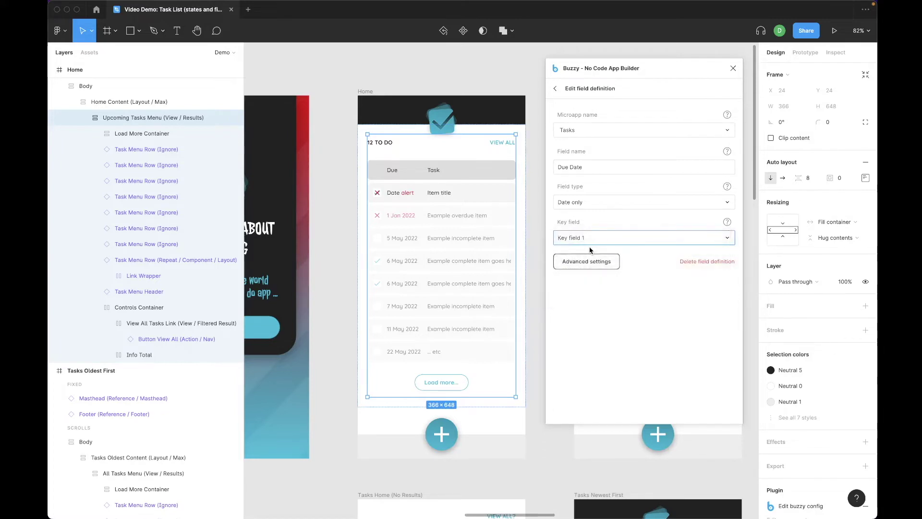
{"action": "left_click", "coordinate": [555, 88]}
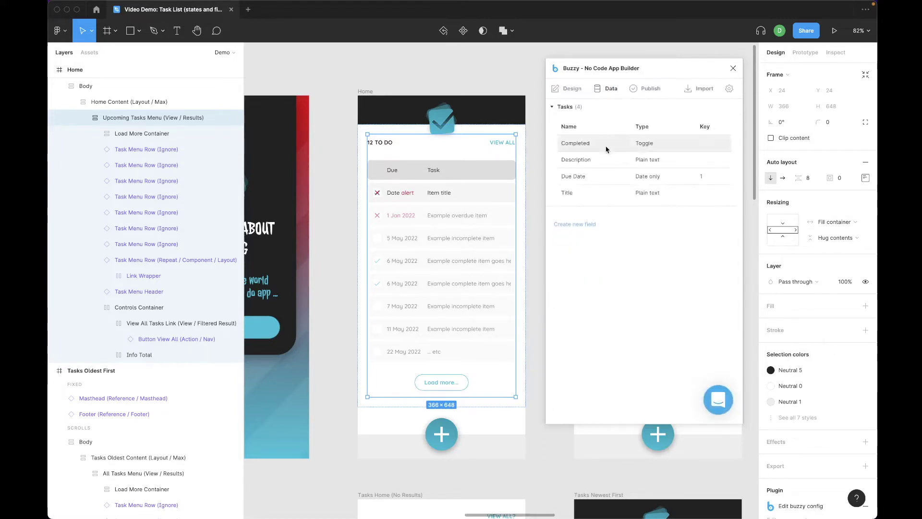
Make the Completed field Key field 2
{"action": "left_click", "coordinate": [607, 145]}
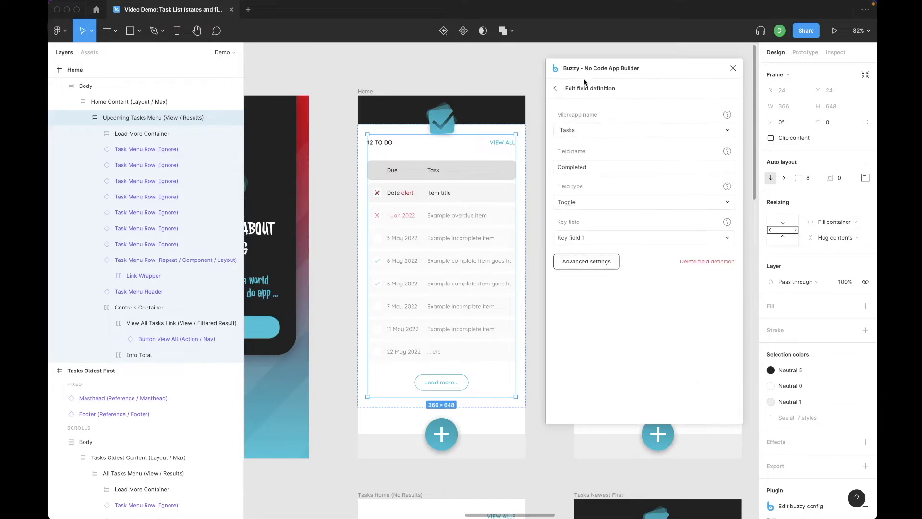
{"action": "left_click", "coordinate": [588, 238]}
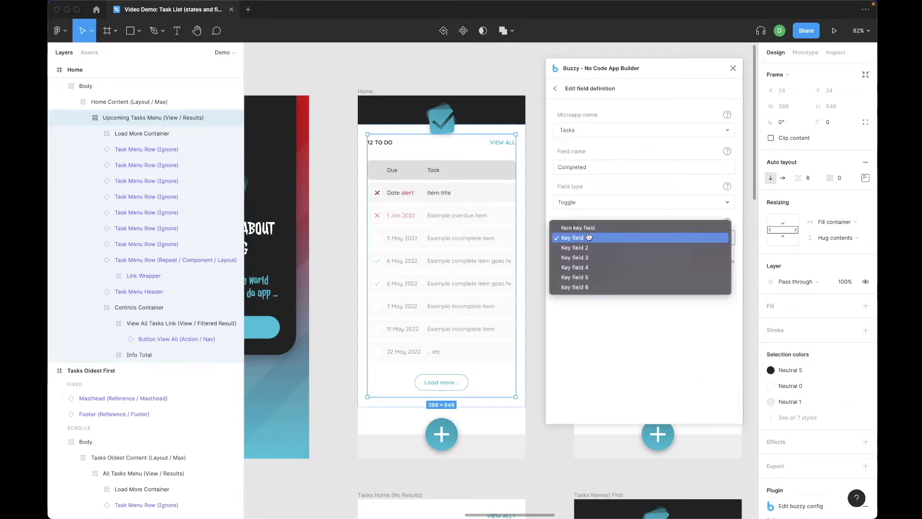
{"action": "left_click", "coordinate": [588, 247]}
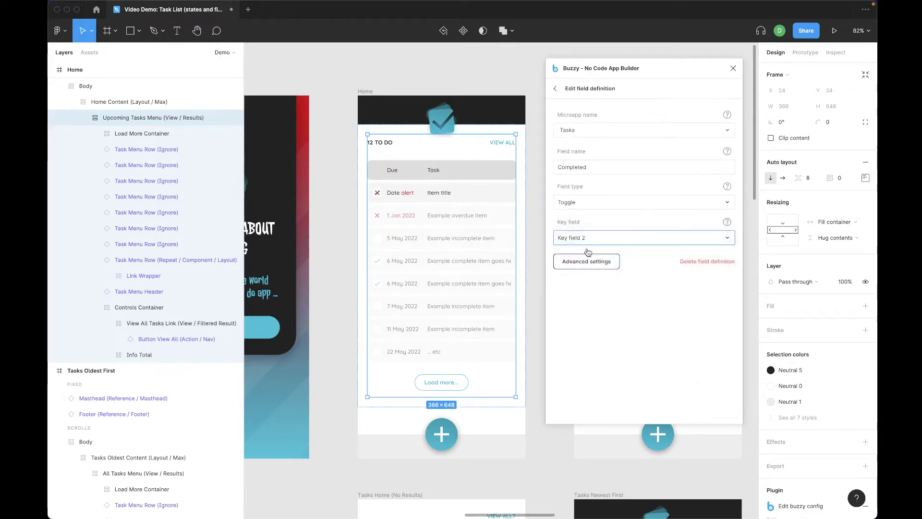
{"action": "left_click", "coordinate": [556, 88]}
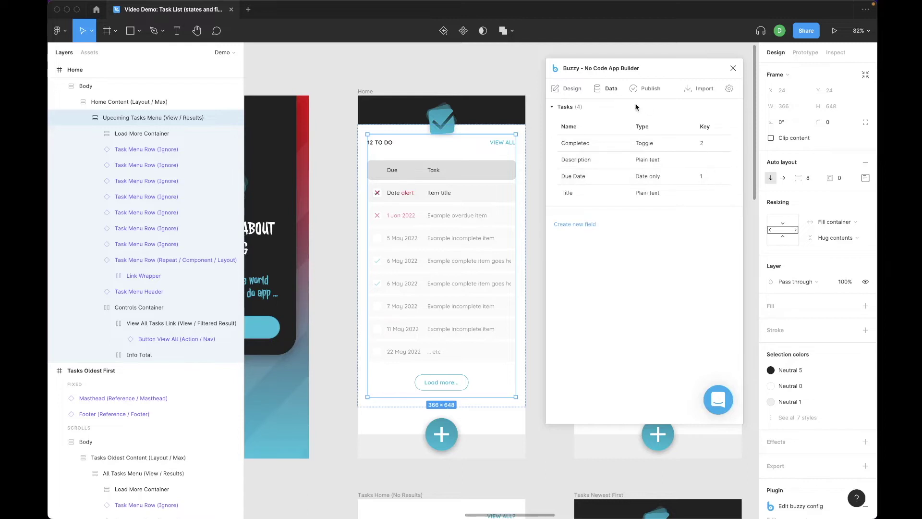
{"action": "left_click", "coordinate": [567, 90]}
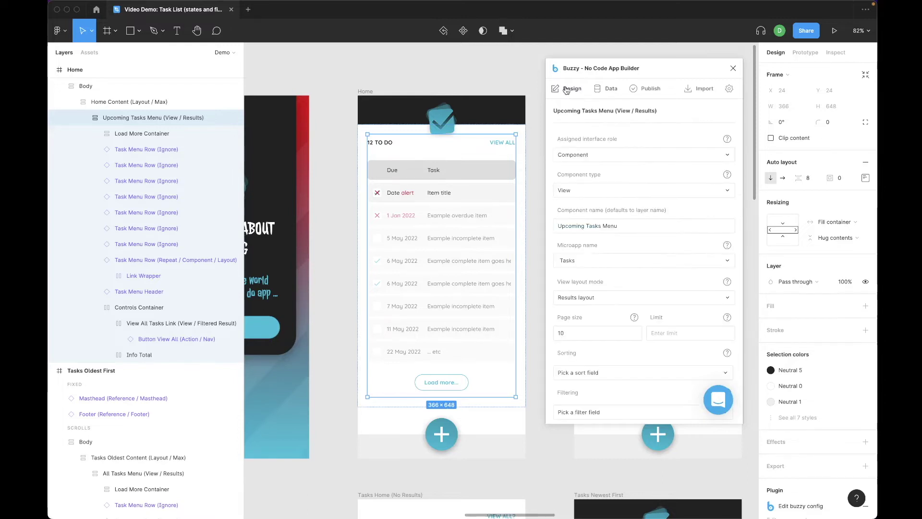
Set the Upcoming Tasks Menu sorting to Due Date, Ascending
{"action": "scroll", "coordinate": [598, 345], "scroll_direction": "down", "scroll_amount": 1}
{"action": "scroll", "coordinate": [599, 345], "scroll_direction": "down", "scroll_amount": 1}
{"action": "left_click", "coordinate": [596, 342]}
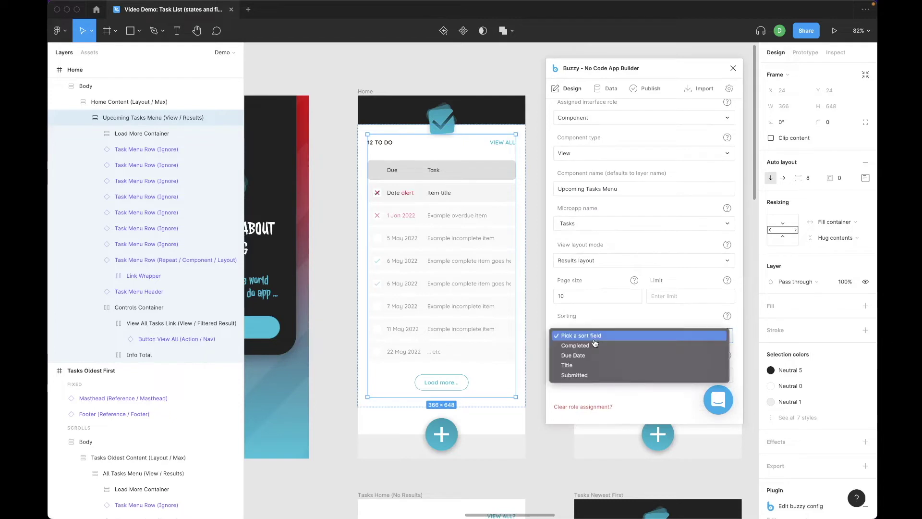
{"action": "left_click", "coordinate": [596, 355]}
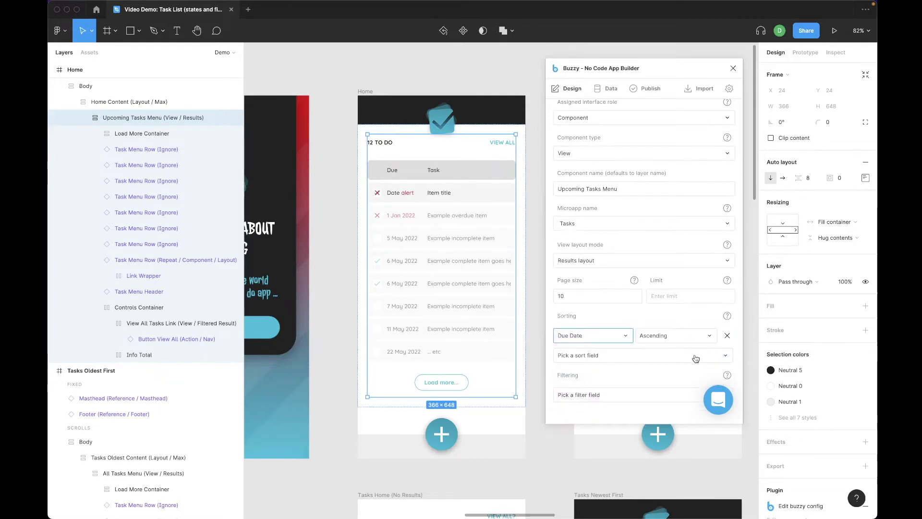
{"action": "left_click", "coordinate": [662, 334]}
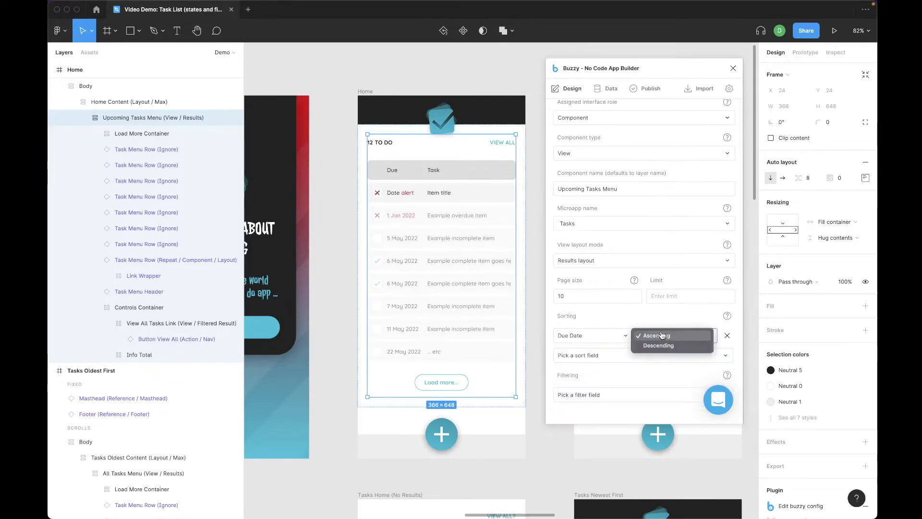
{"action": "left_click", "coordinate": [663, 335]}
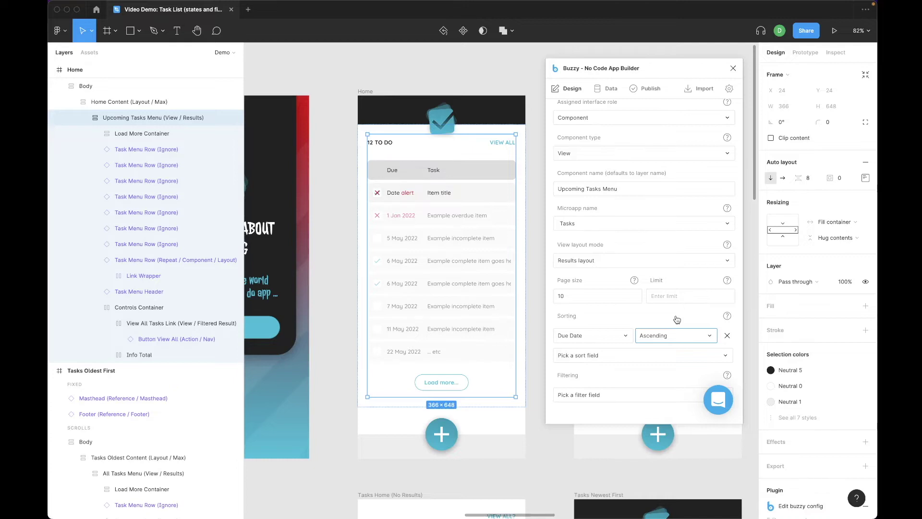
{"action": "left_click", "coordinate": [645, 89]}
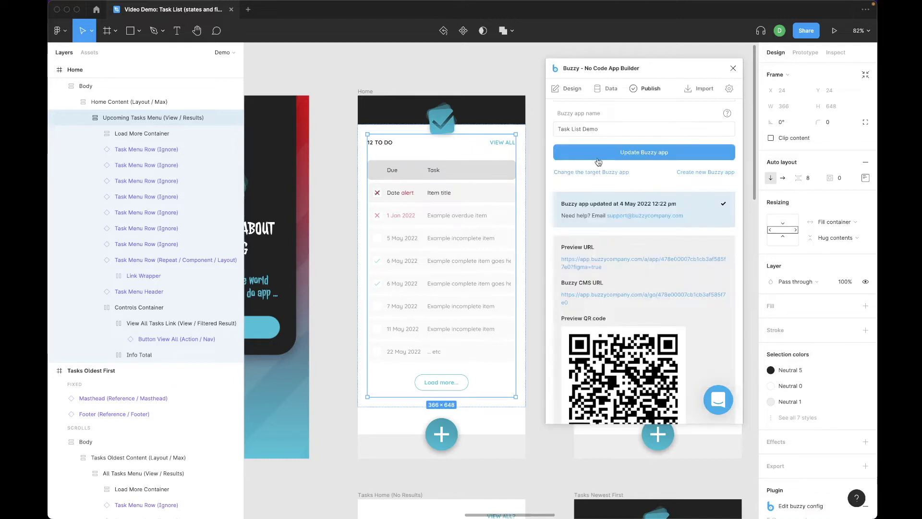
Update the Buzzy app and bring its browser preview to the front
{"action": "left_click", "coordinate": [632, 150]}
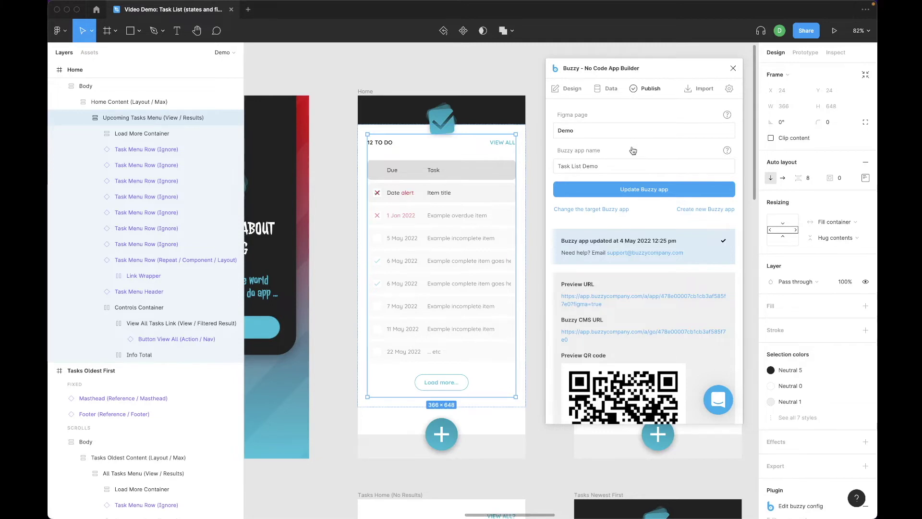
{"action": "key", "text": "super+Tab"}
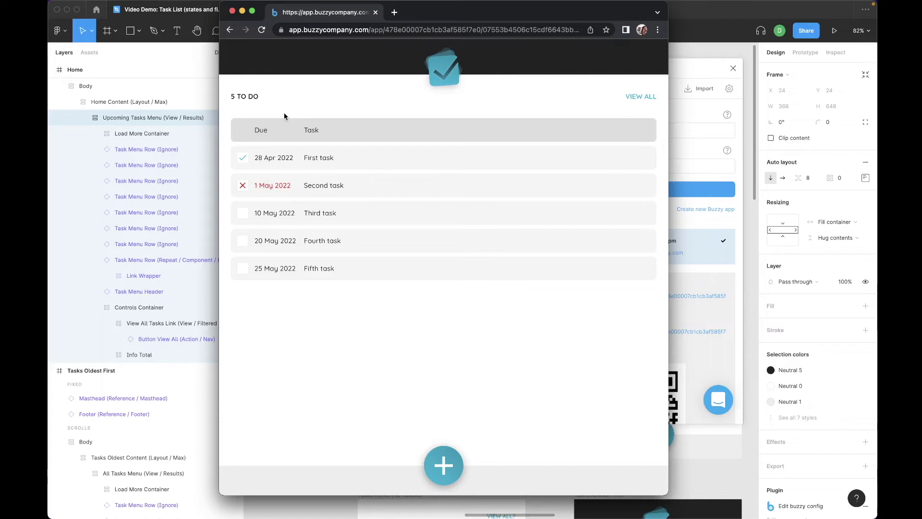
Check the VIEW ALL list, return to TO DO ONLY, then switch back to Figma
{"action": "left_click", "coordinate": [641, 97]}
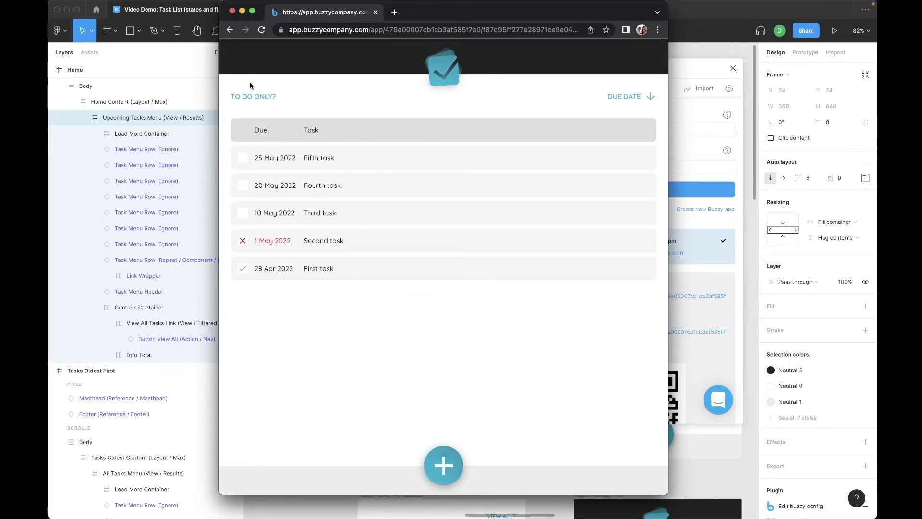
{"action": "left_click", "coordinate": [249, 97]}
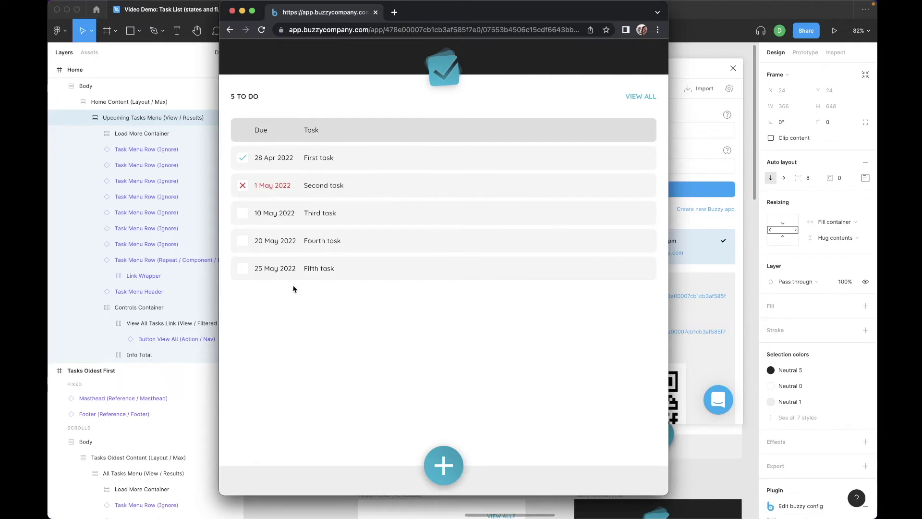
{"action": "left_click", "coordinate": [690, 54]}
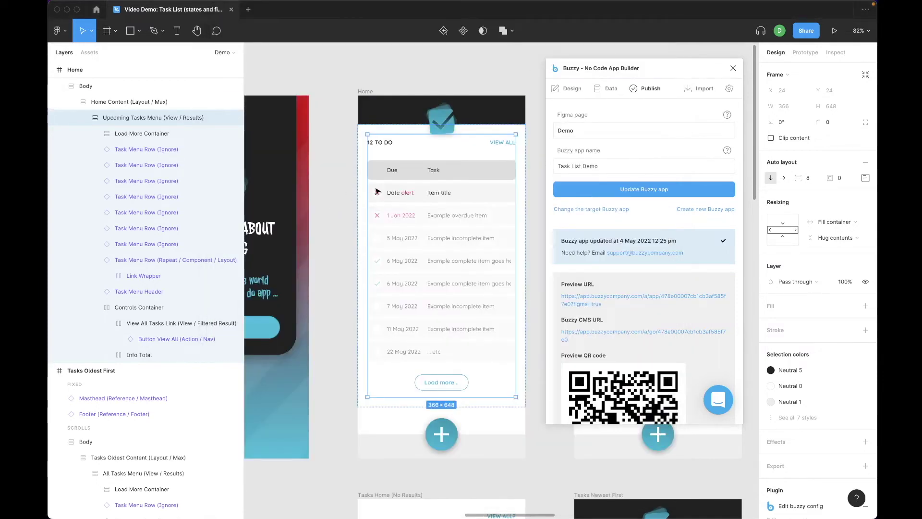
Add the filter Completed NE TRUE to the Upcoming Tasks Menu
{"action": "left_click", "coordinate": [572, 89]}
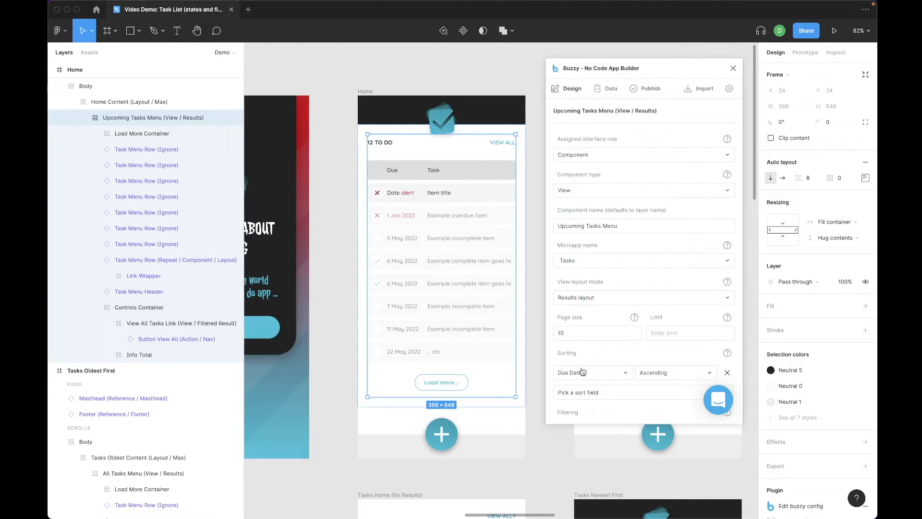
{"action": "scroll", "coordinate": [582, 372], "scroll_direction": "down", "scroll_amount": 1}
{"action": "scroll", "coordinate": [582, 371], "scroll_direction": "down", "scroll_amount": 5}
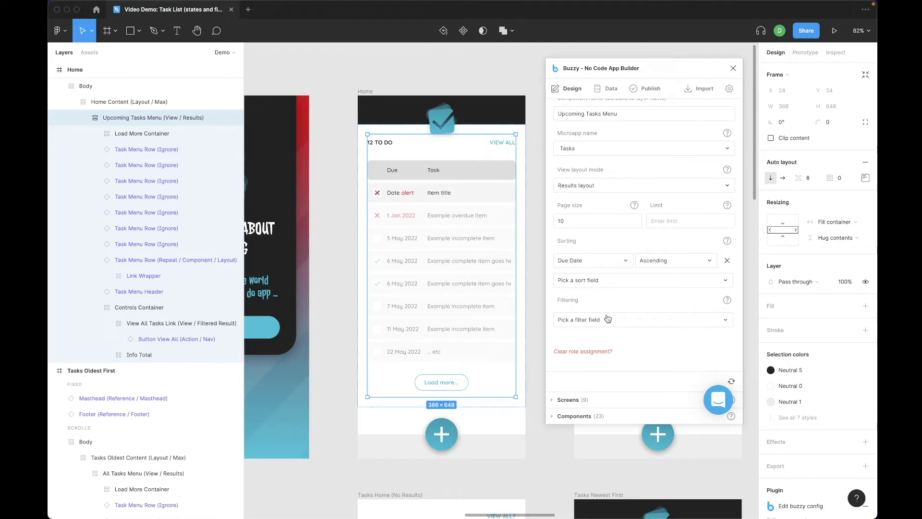
{"action": "left_click", "coordinate": [608, 318]}
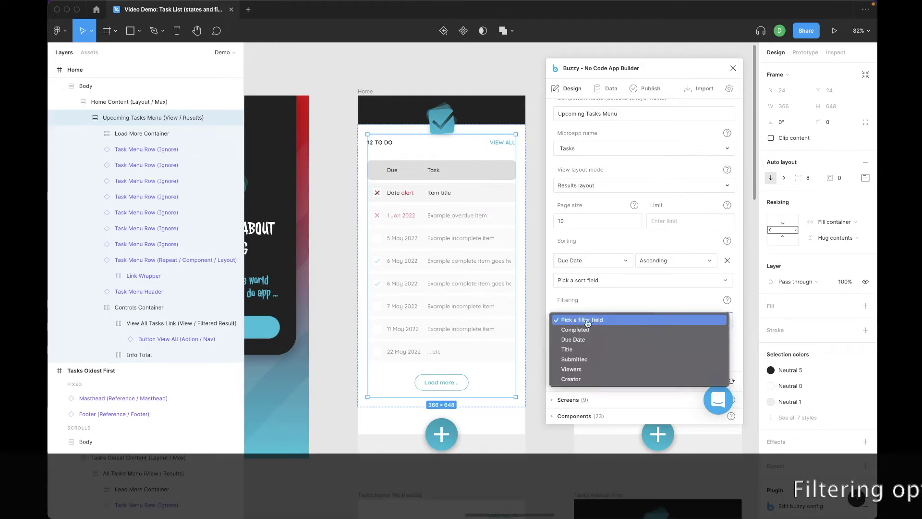
{"action": "left_click", "coordinate": [576, 330]}
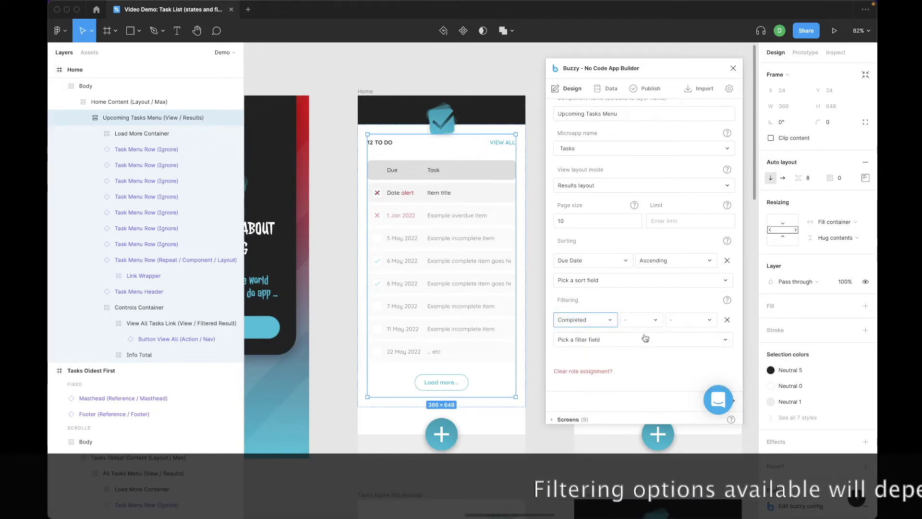
{"action": "left_click", "coordinate": [641, 320]}
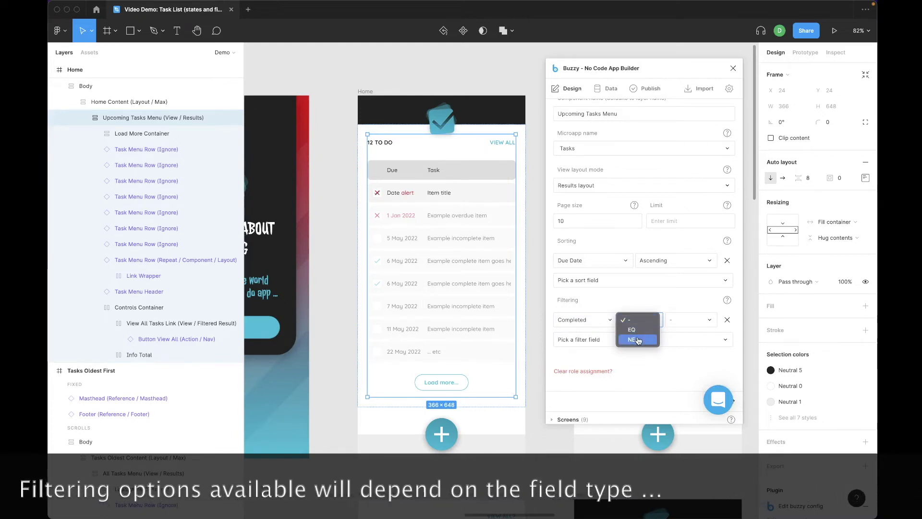
{"action": "left_click", "coordinate": [638, 340]}
{"action": "left_click", "coordinate": [679, 318]}
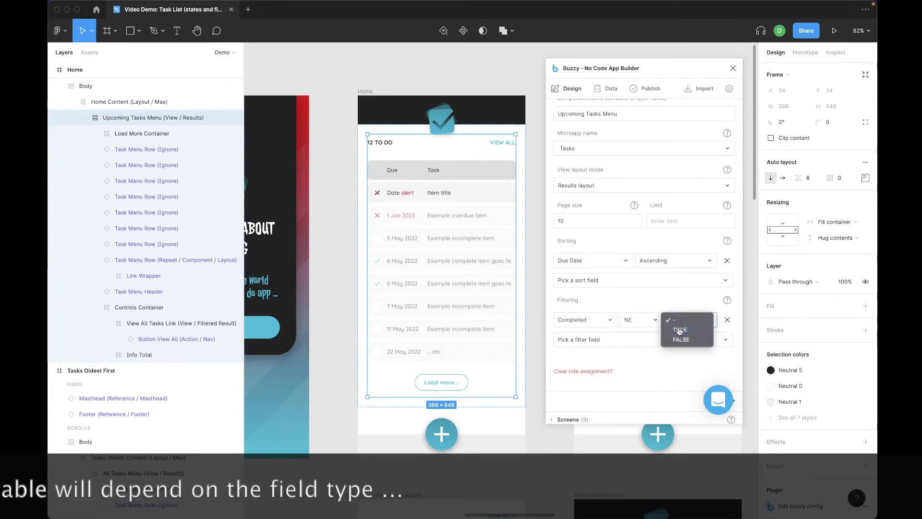
{"action": "left_click", "coordinate": [680, 330]}
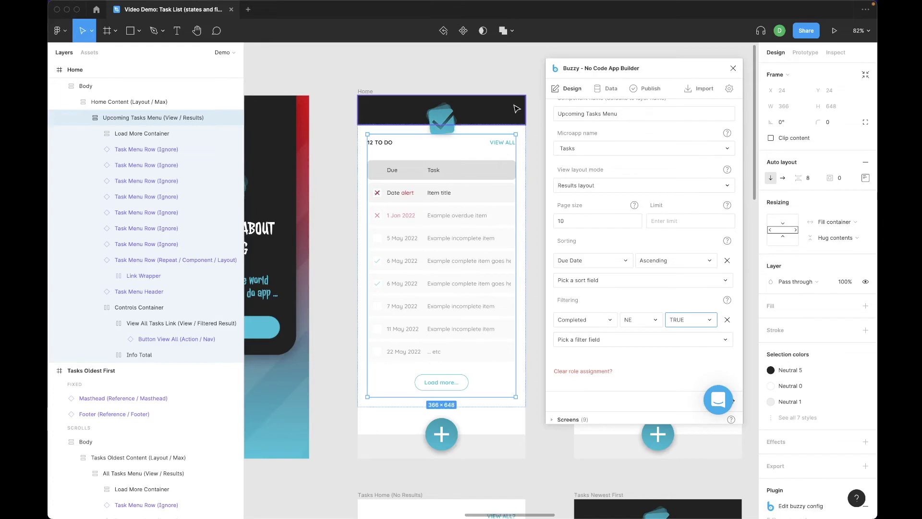
{"action": "scroll", "coordinate": [475, 126], "scroll_direction": "right", "scroll_amount": 10}
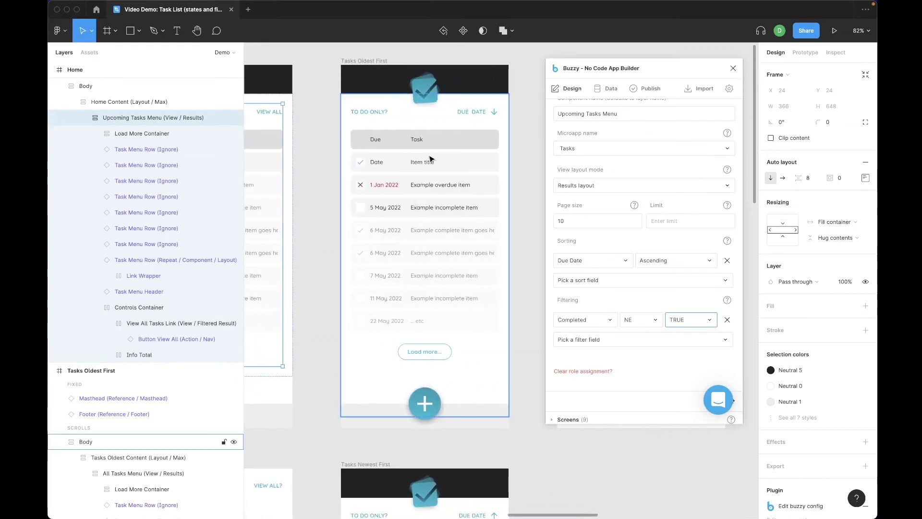
Sort the All Tasks Menu in Tasks Oldest First by Due Date, Ascending
{"action": "left_click", "coordinate": [431, 159]}
{"action": "left_click", "coordinate": [431, 159]}
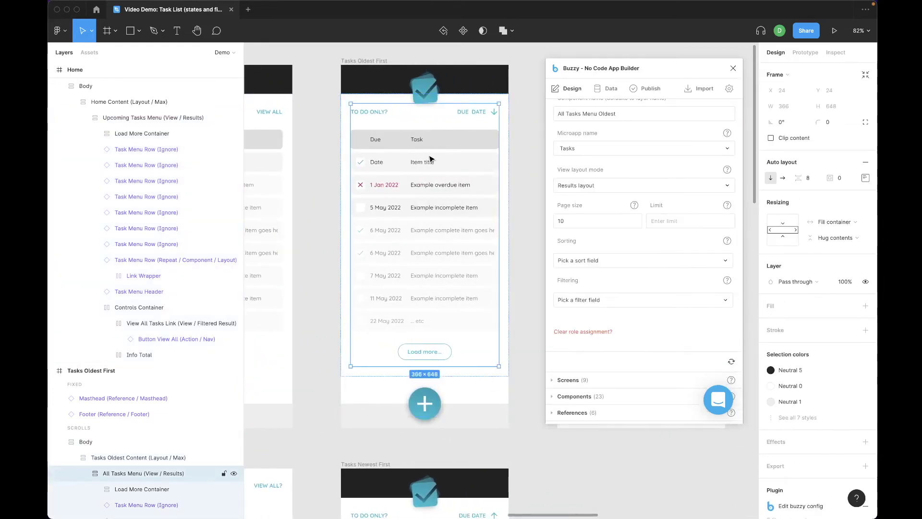
{"action": "left_click", "coordinate": [609, 261]}
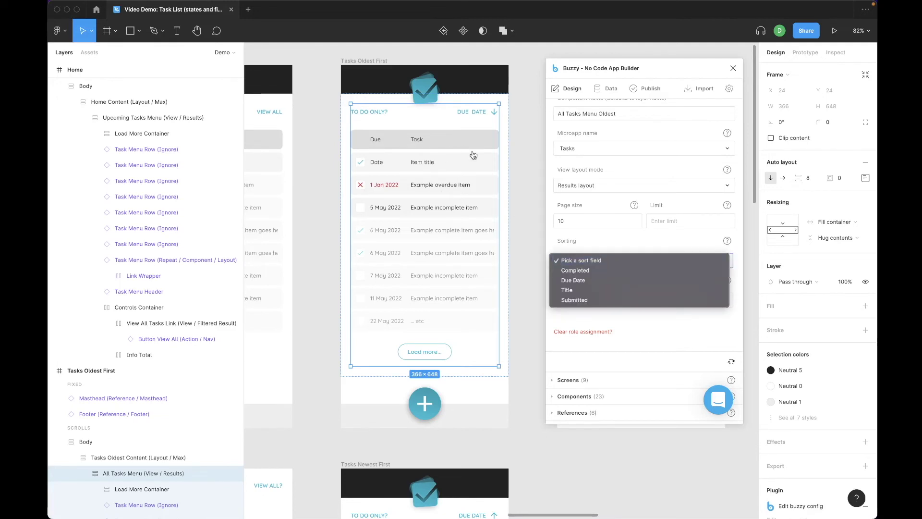
{"action": "left_click", "coordinate": [573, 280]}
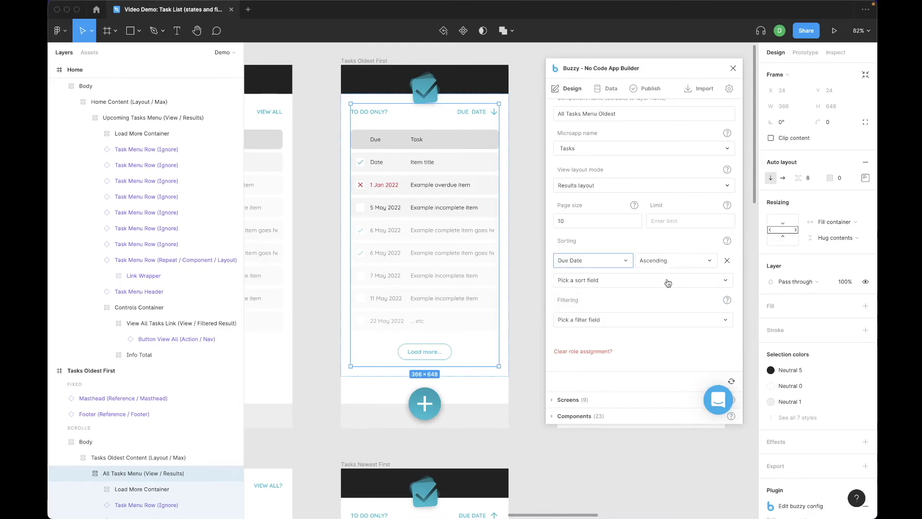
{"action": "scroll", "coordinate": [466, 286], "scroll_direction": "down", "scroll_amount": 10}
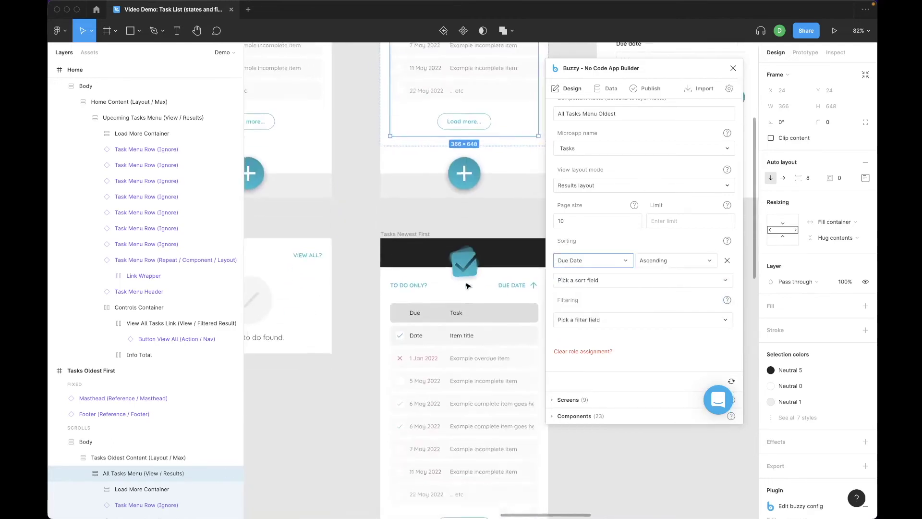
{"action": "scroll", "coordinate": [421, 295], "scroll_direction": "up", "scroll_amount": 10}
{"action": "left_click", "coordinate": [442, 229]}
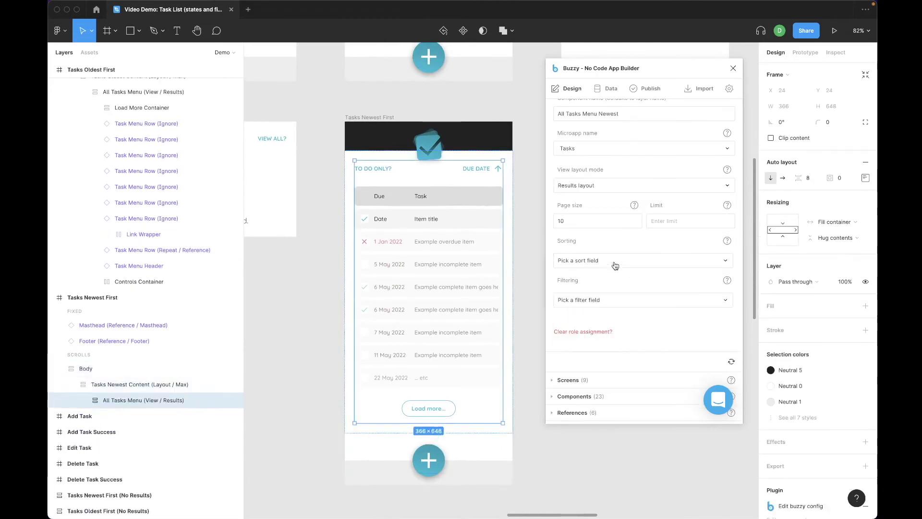
Sort the All Tasks Menu in Tasks Newest First by Due Date, Descending
{"action": "left_click", "coordinate": [616, 262]}
{"action": "left_click", "coordinate": [596, 281]}
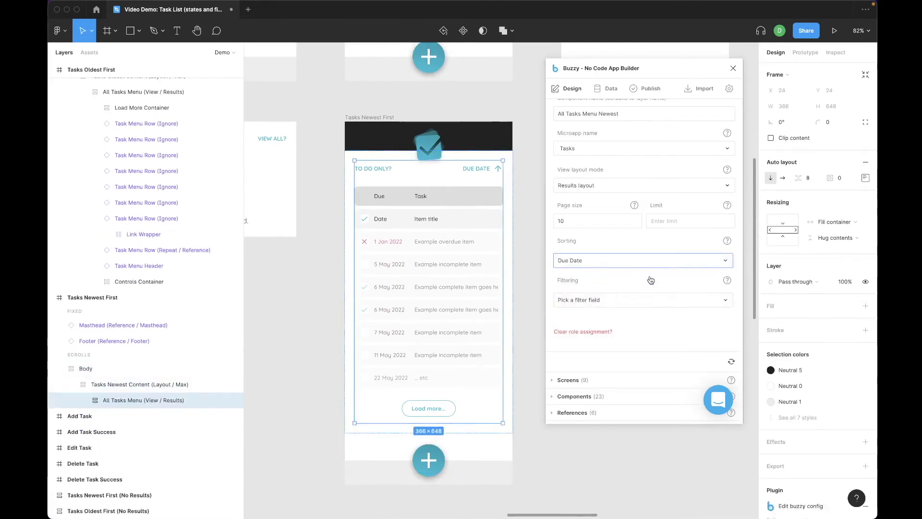
{"action": "left_click", "coordinate": [667, 261]}
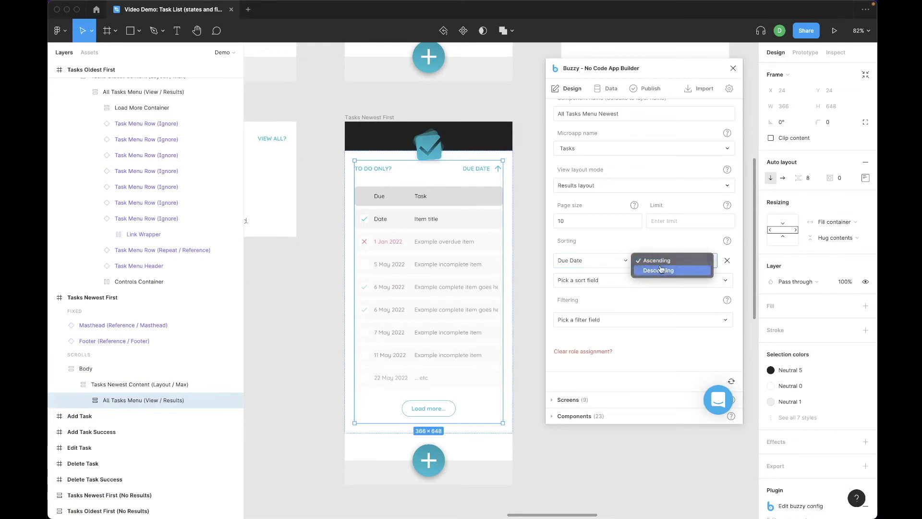
{"action": "left_click", "coordinate": [661, 269]}
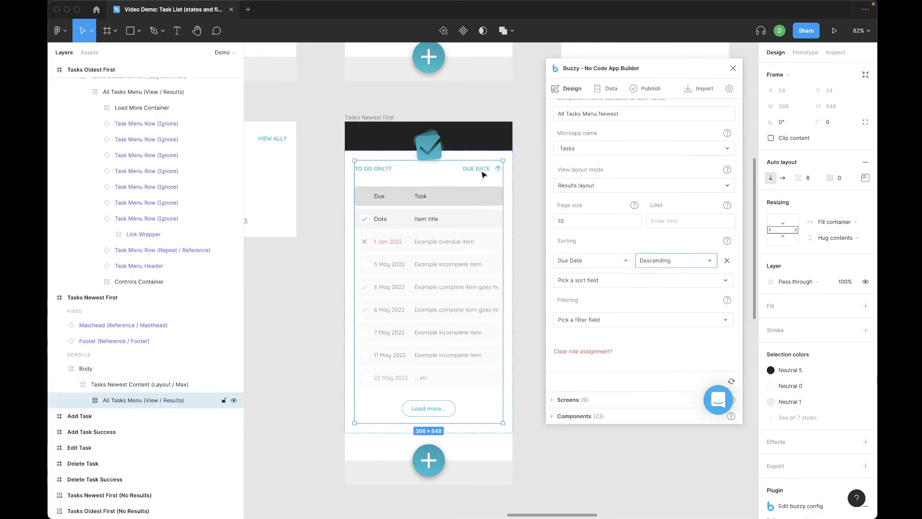
{"action": "scroll", "coordinate": [520, 138], "scroll_direction": "up", "scroll_amount": 8}
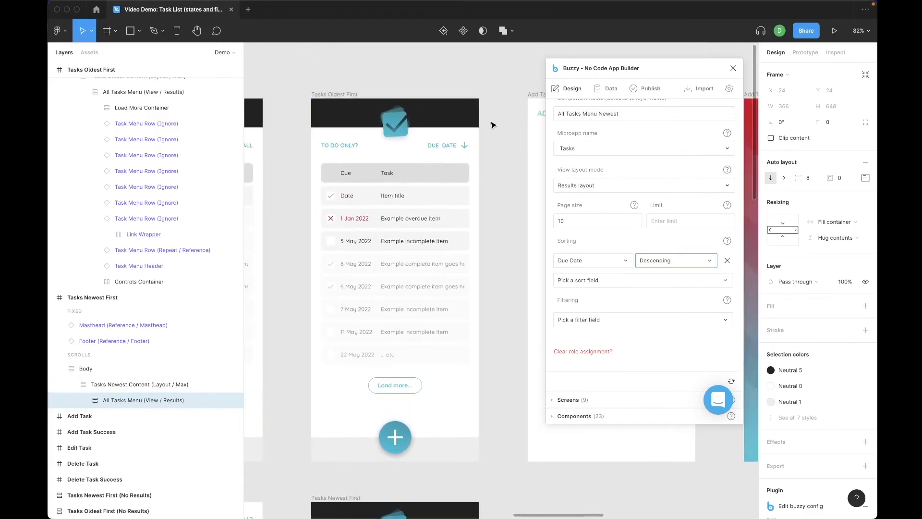
{"action": "scroll", "coordinate": [490, 123], "scroll_direction": "left", "scroll_amount": 4}
{"action": "scroll", "coordinate": [380, 123], "scroll_direction": "left", "scroll_amount": 5}
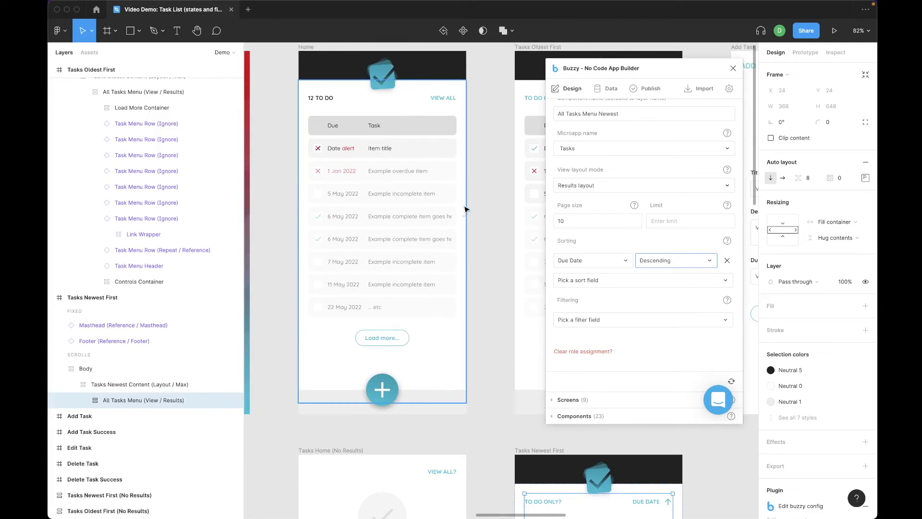
{"action": "scroll", "coordinate": [492, 197], "scroll_direction": "right", "scroll_amount": 6}
{"action": "scroll", "coordinate": [493, 197], "scroll_direction": "up", "scroll_amount": 1}
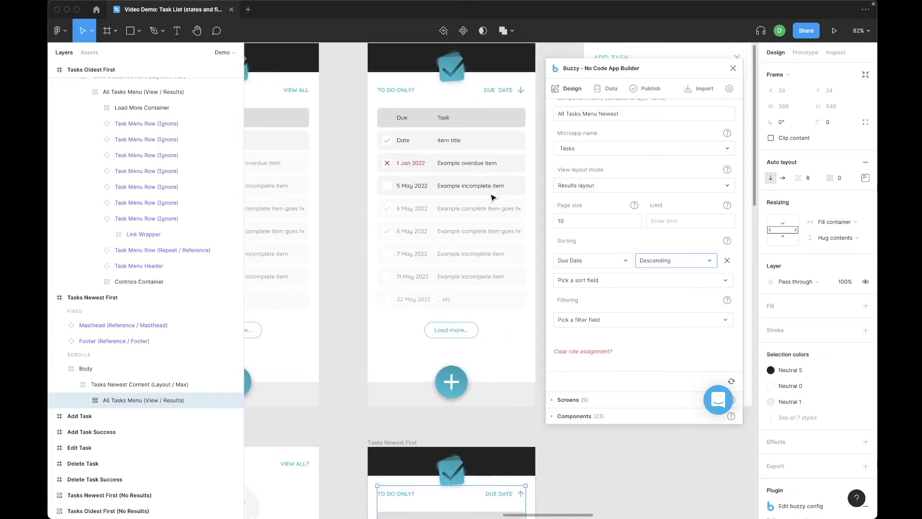
{"action": "scroll", "coordinate": [492, 197], "scroll_direction": "left", "scroll_amount": 4}
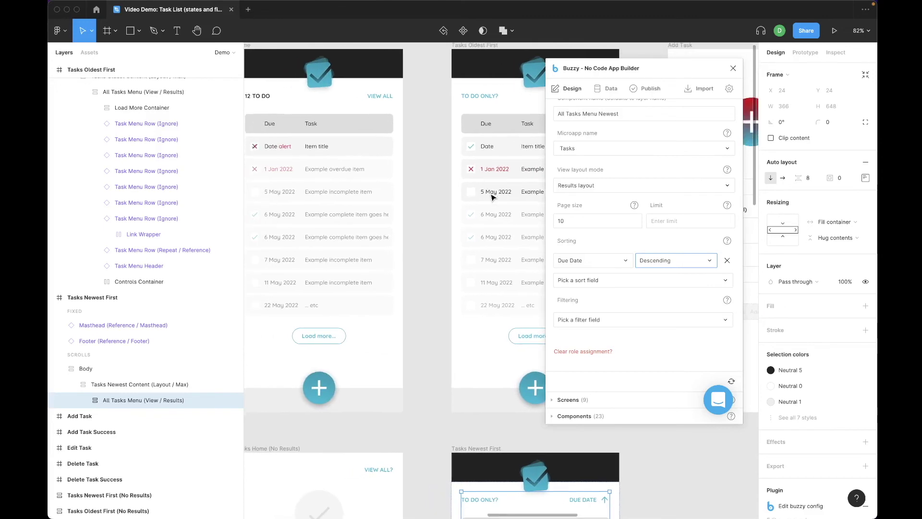
{"action": "left_click", "coordinate": [650, 89]}
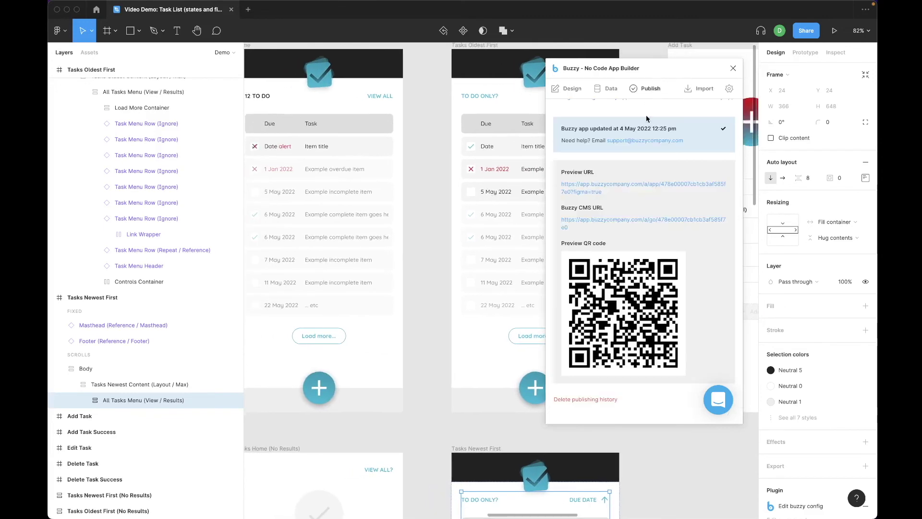
Republish the Task List Demo app and bring its browser preview forward
{"action": "scroll", "coordinate": [647, 120], "scroll_direction": "up", "scroll_amount": 3}
{"action": "left_click", "coordinate": [637, 197]}
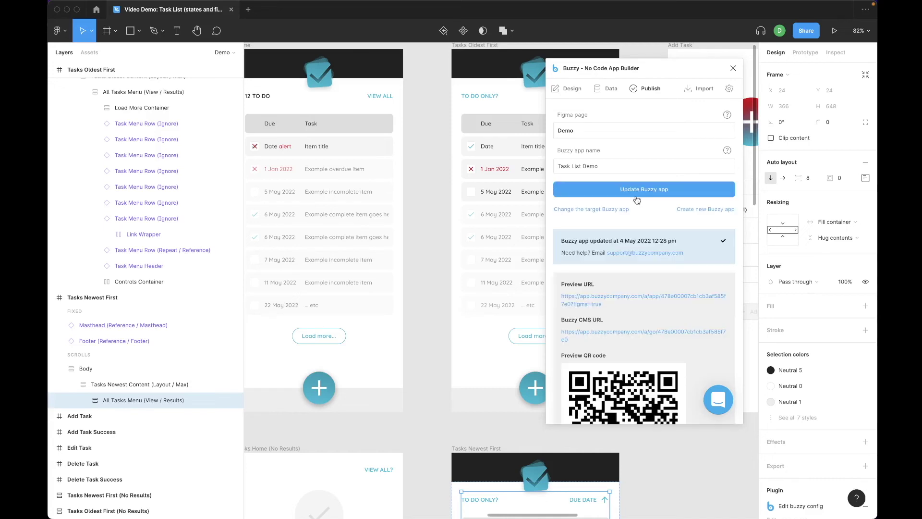
{"action": "key", "text": "super+Tab"}
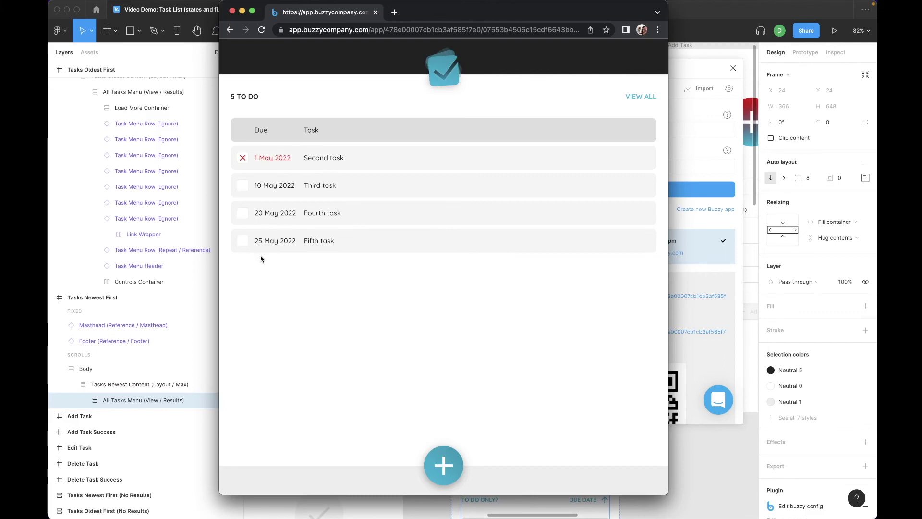
{"action": "left_click", "coordinate": [640, 97]}
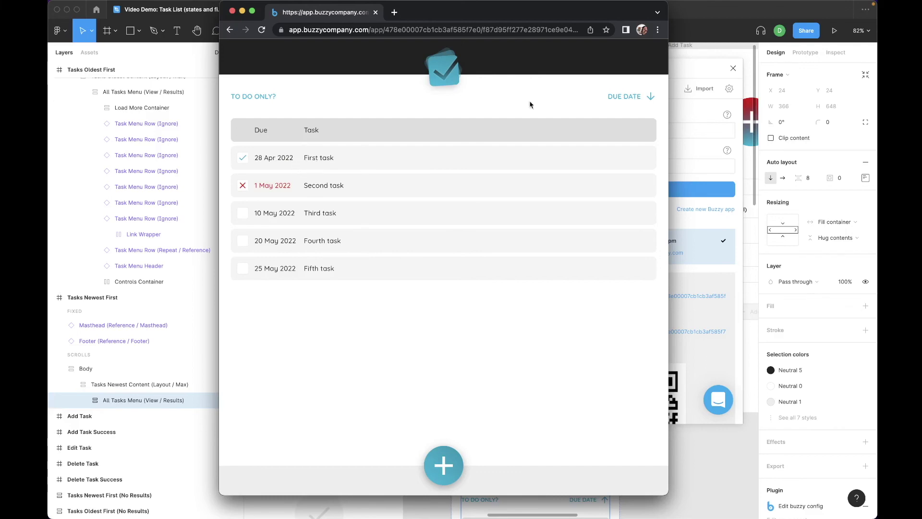
{"action": "left_click", "coordinate": [632, 99]}
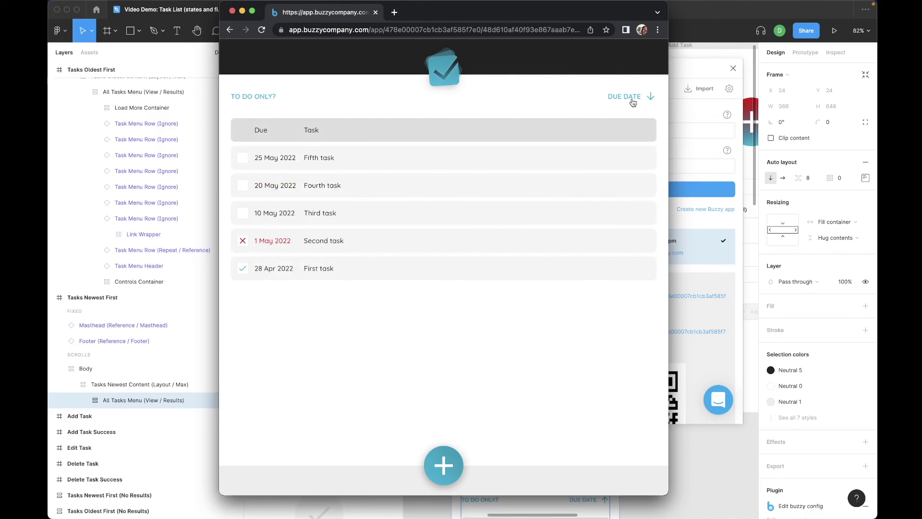
{"action": "left_click", "coordinate": [633, 100]}
{"action": "left_click", "coordinate": [239, 95]}
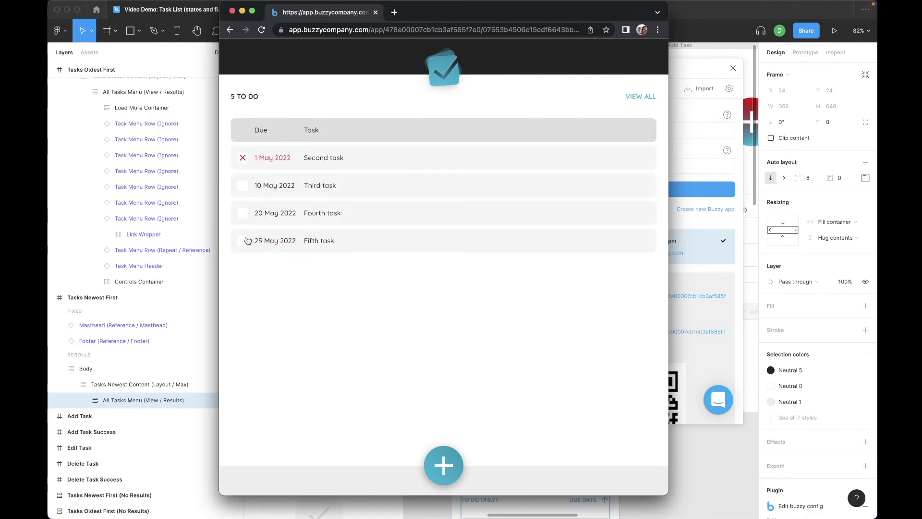
Mark Fourth task Completed, then compare VIEW ALL with the to-do list showing Second, Third and Fifth
{"action": "left_click", "coordinate": [294, 217]}
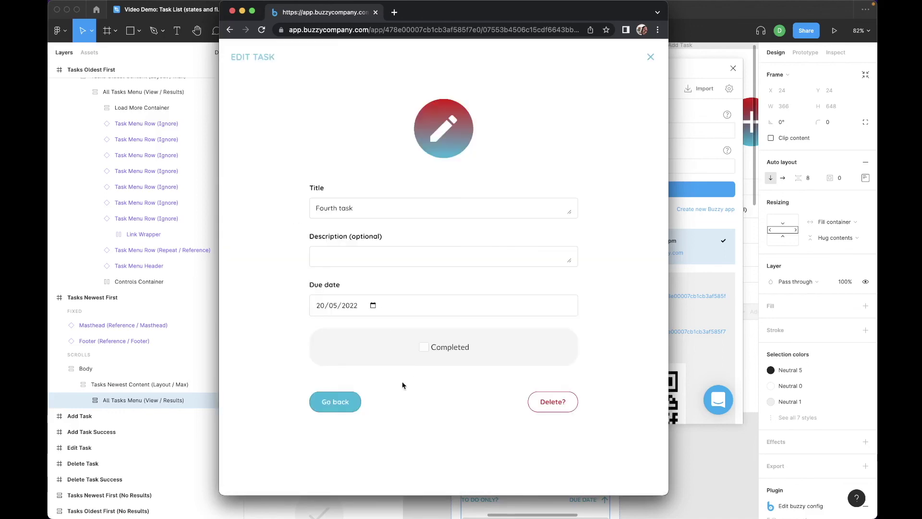
{"action": "left_click", "coordinate": [424, 346]}
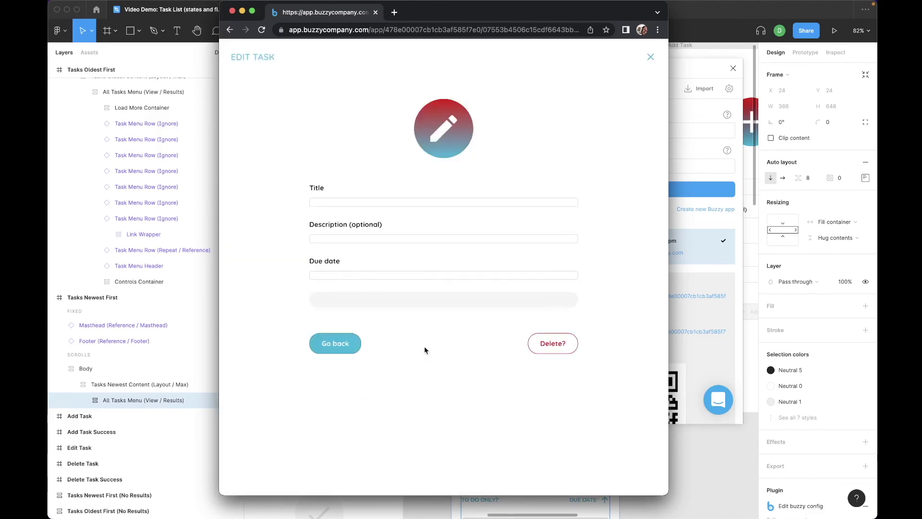
{"action": "left_click", "coordinate": [346, 347]}
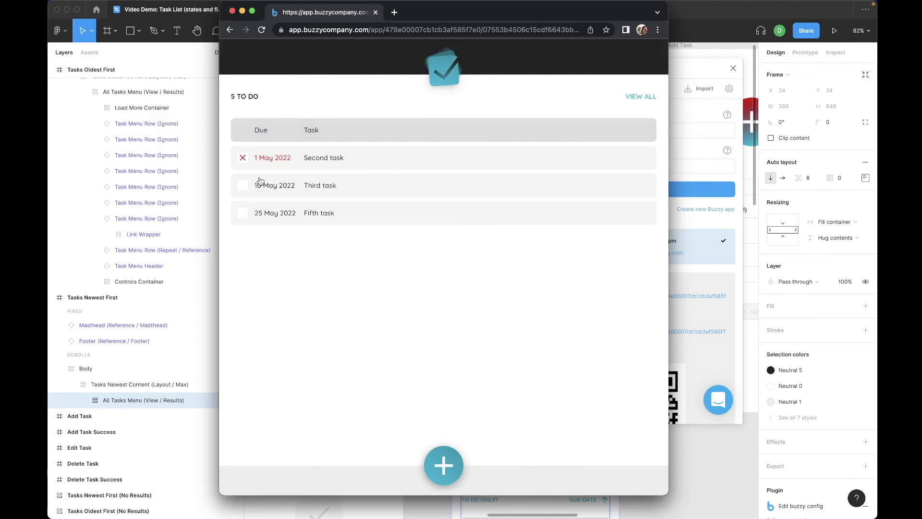
{"action": "left_click", "coordinate": [629, 97]}
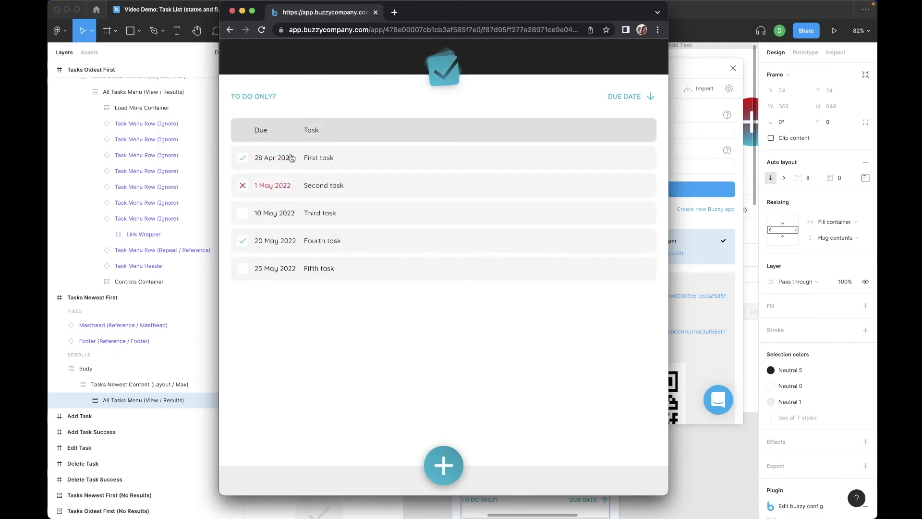
{"action": "left_click", "coordinate": [253, 96]}
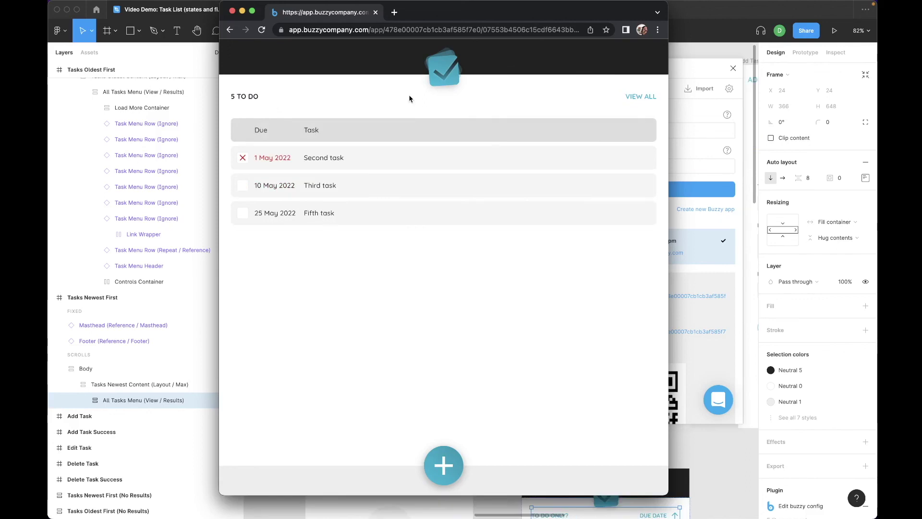